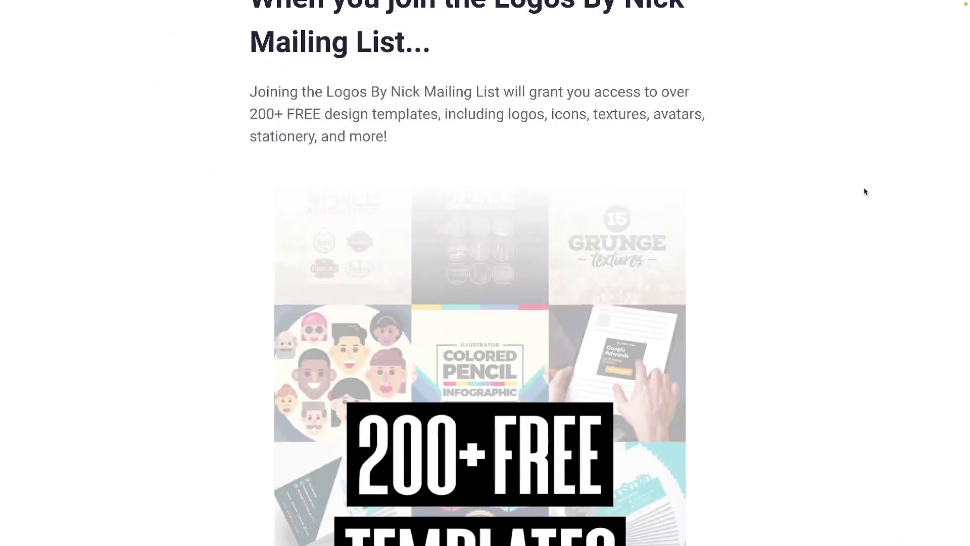
Step: Delete the four example spirals, leaving the canvas empty
scroll(865, 192, down, 7)
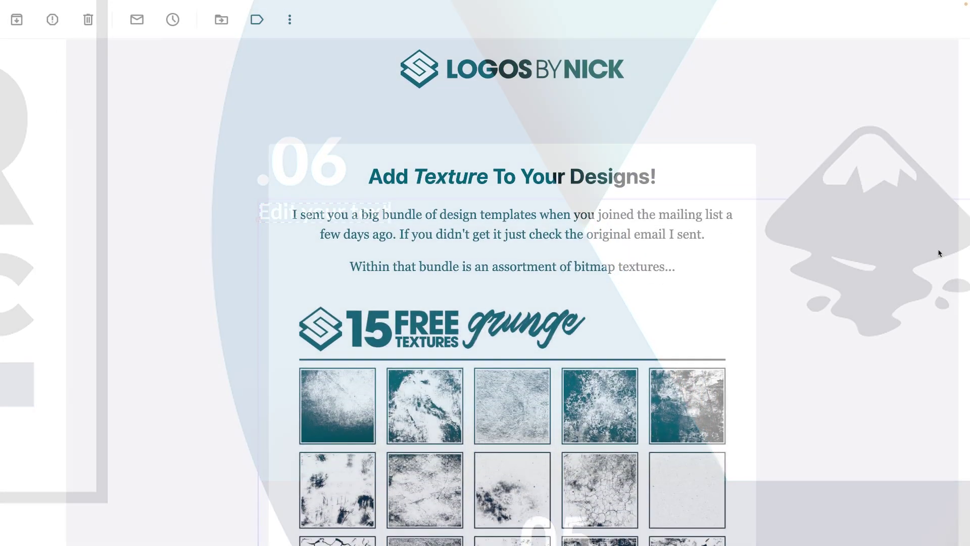
scroll(940, 253, down, 10)
scroll(940, 253, down, 2)
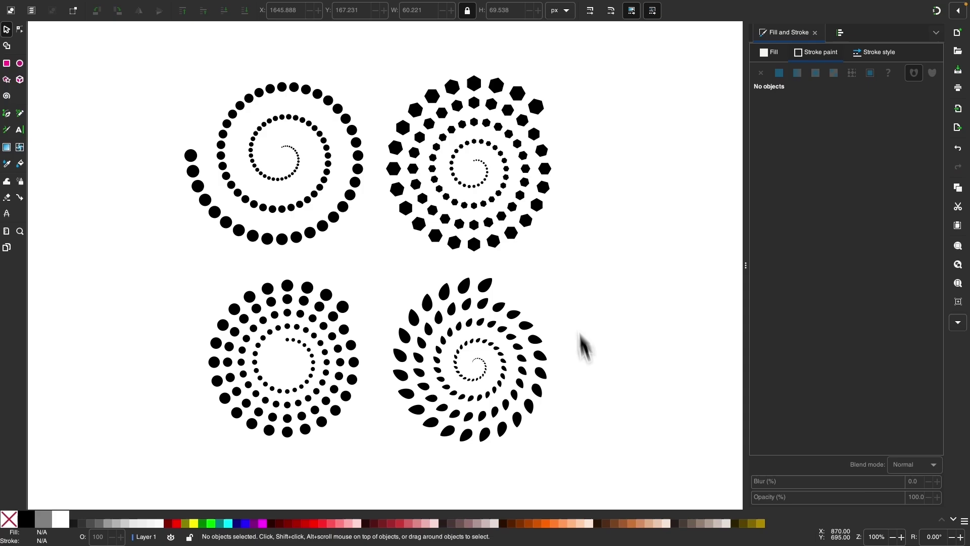
drag(666, 469, 164, 49)
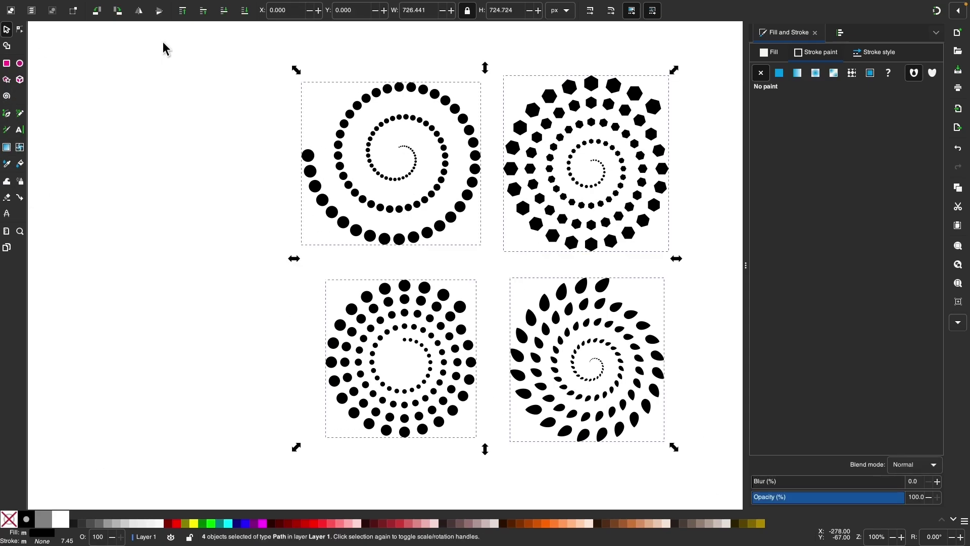
key(Delete)
click(401, 223)
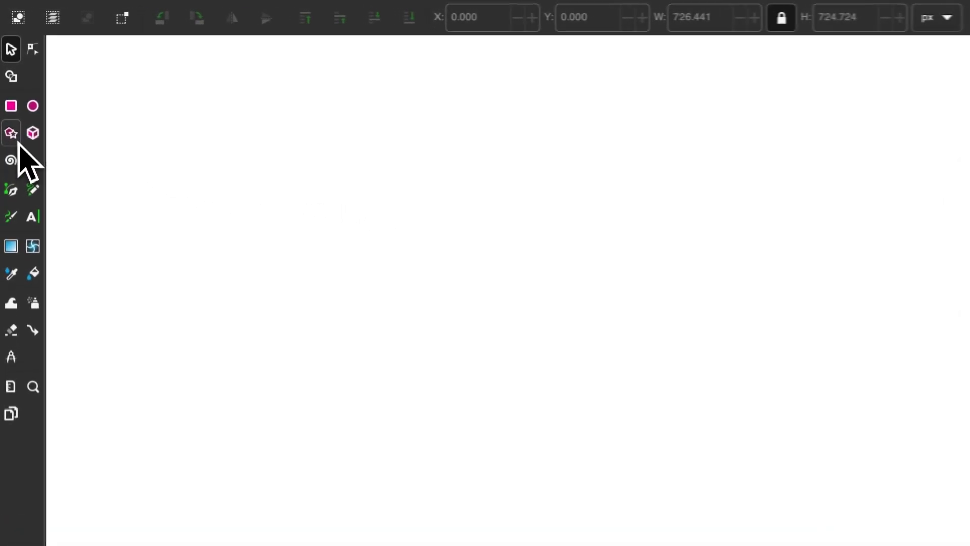
Step: Draw a black six-cornered hexagon with the Star/Polygon tool
click(11, 135)
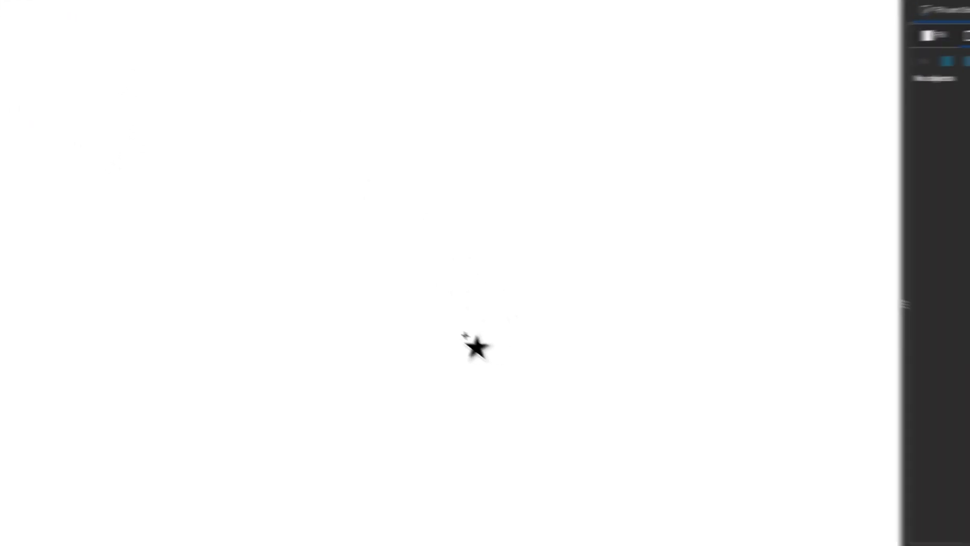
drag(413, 331, 414, 247)
drag(354, 228, 356, 253)
click(7, 30)
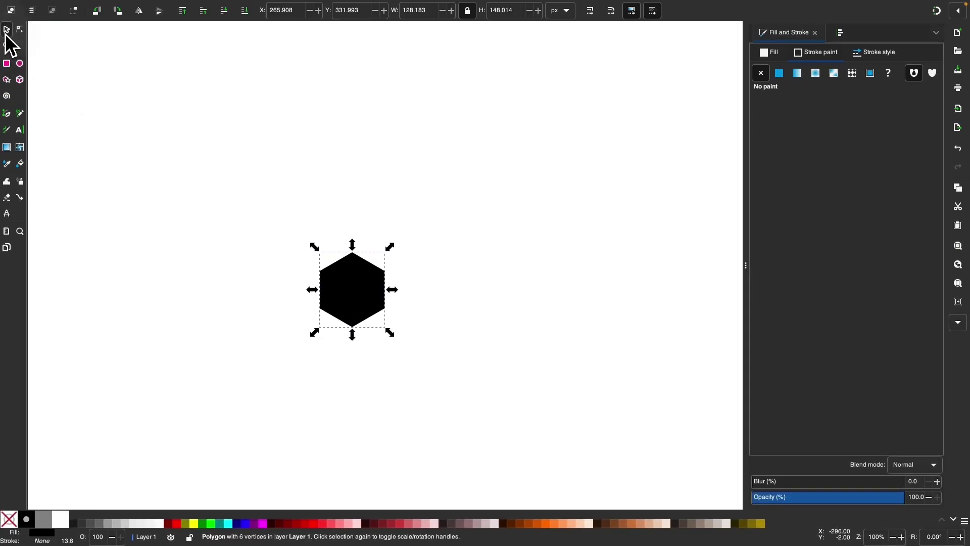
Step: Move the hexagon higher, remove its stroke, and scale it down to about 68 × 79 px
drag(347, 294, 359, 225)
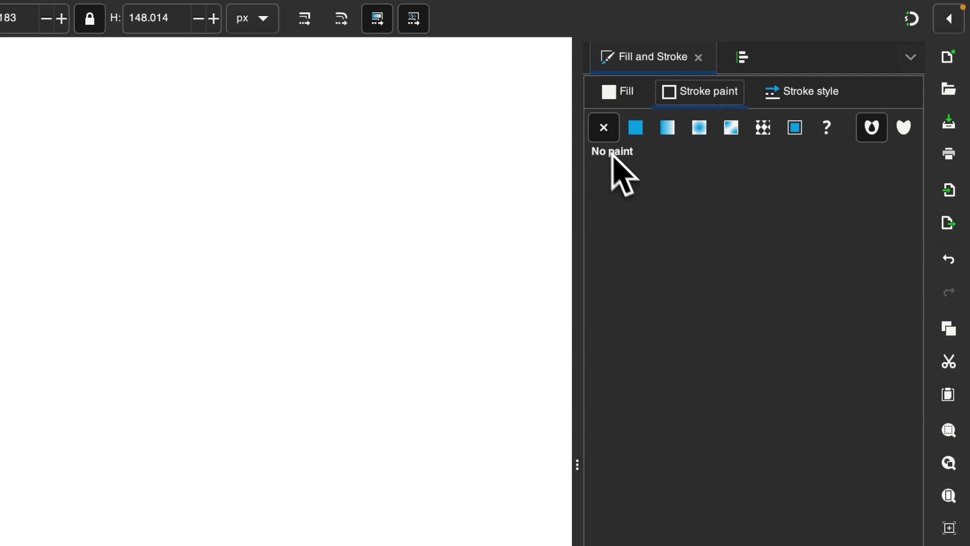
click(606, 135)
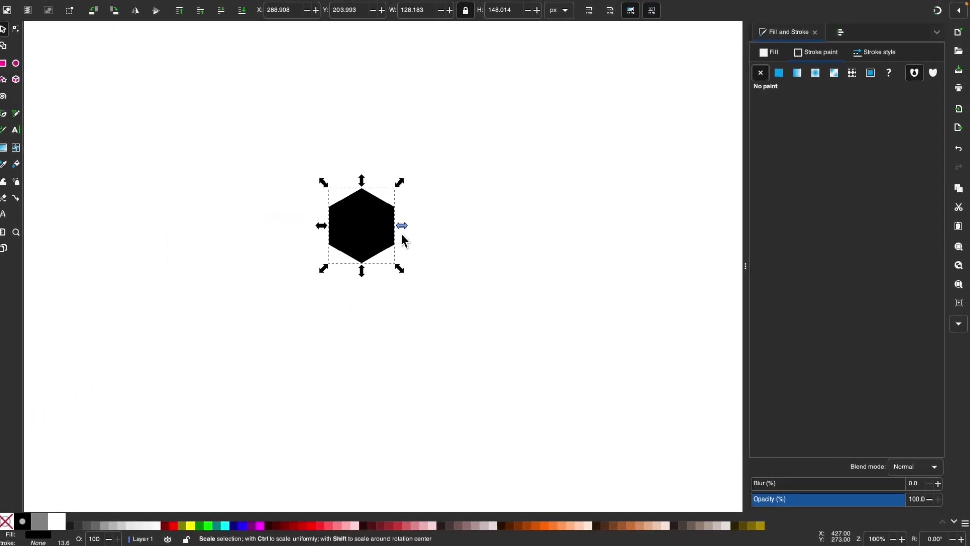
drag(401, 235, 387, 229)
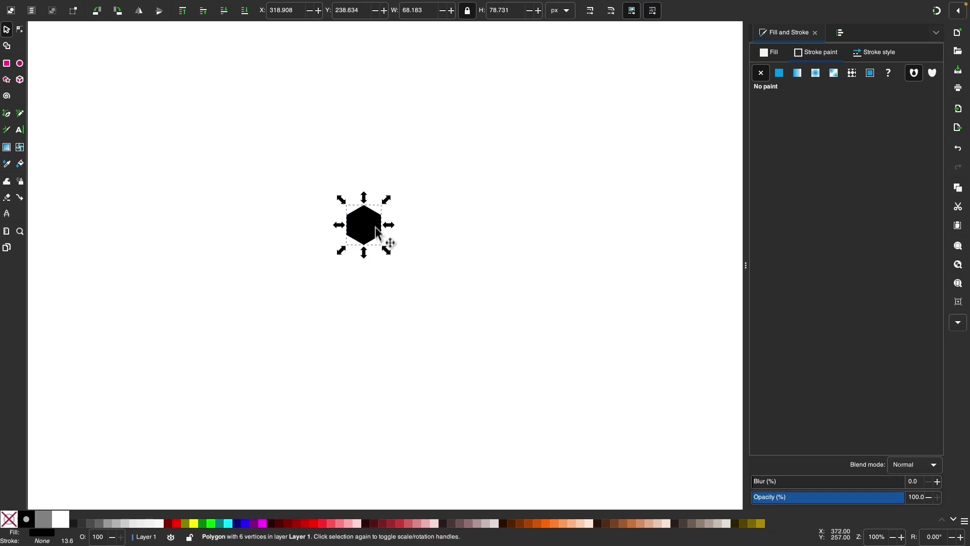
Step: Show the hexagon's rotation centre and move it well below the shape
click(373, 217)
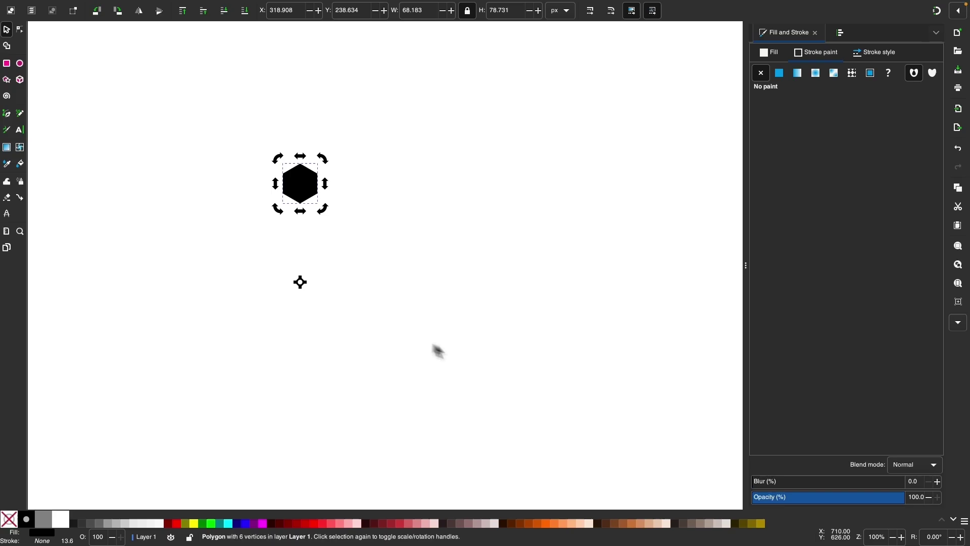
scroll(481, 360, right, 2)
scroll(481, 359, down, 1)
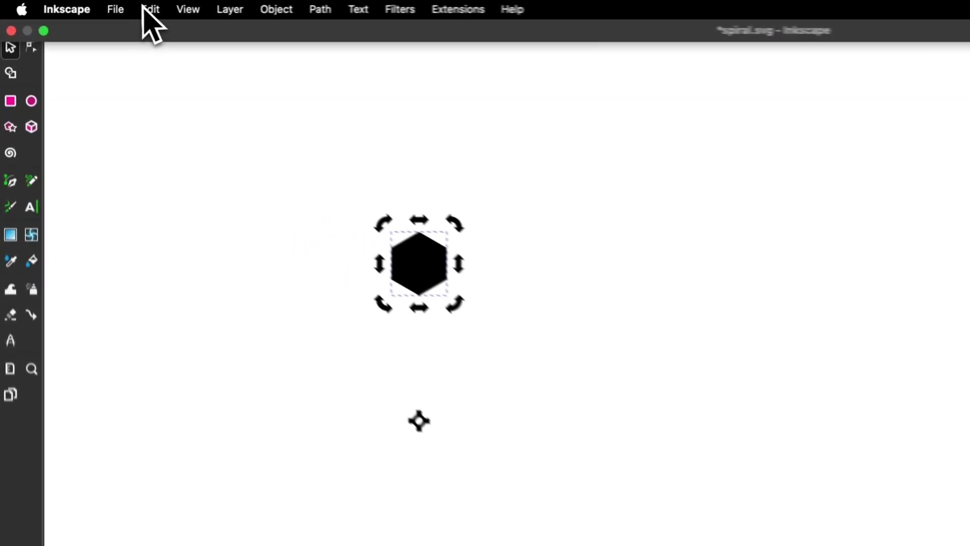
Step: Open Edit > Clone > Create Tiled Clones and set P1 tiling to 1 row × 100 columns
click(147, 8)
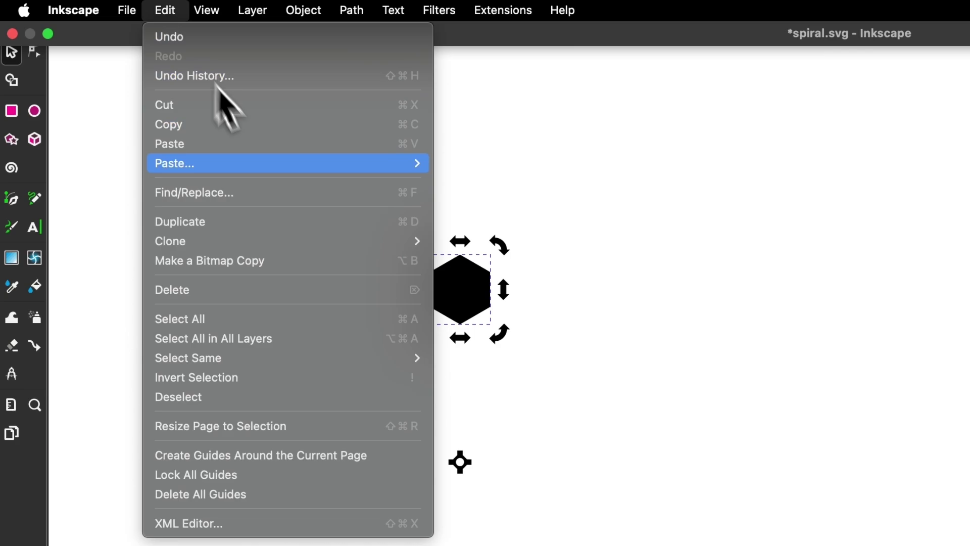
mouse_move(249, 241)
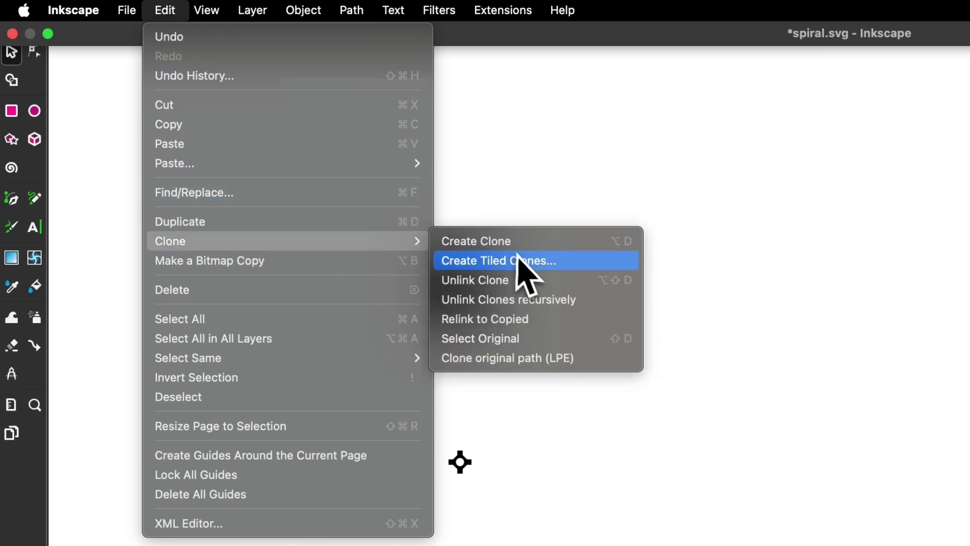
click(526, 263)
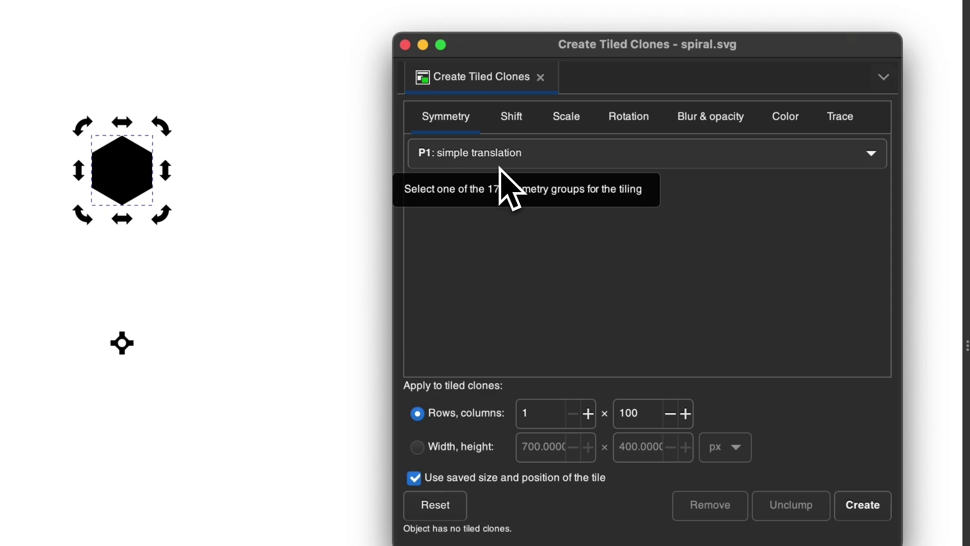
click(447, 424)
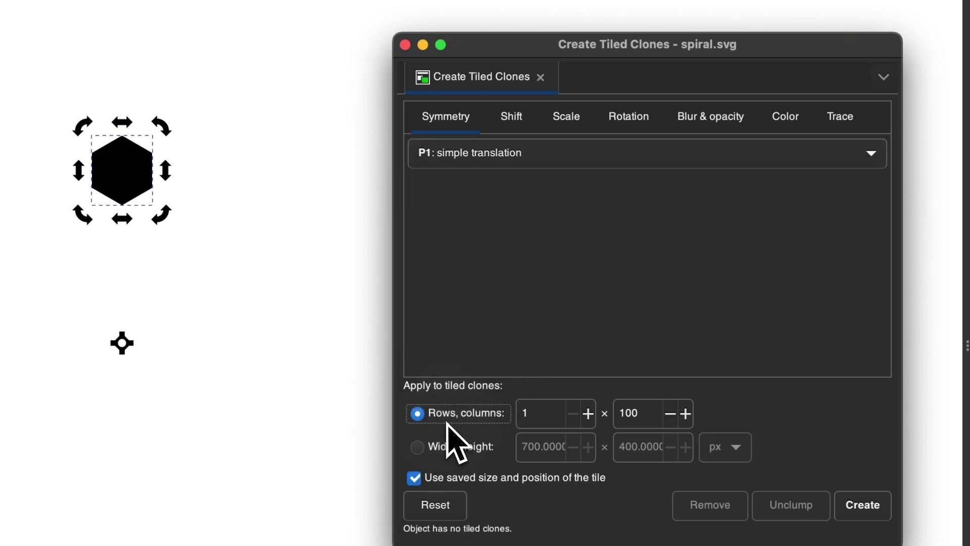
click(535, 413)
click(653, 412)
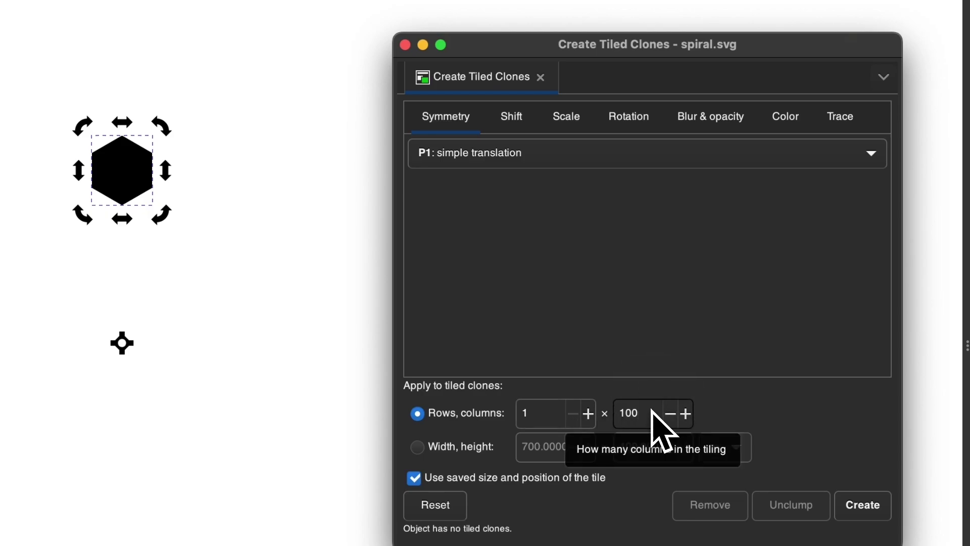
Step: Tick Exclude tile per column, set 20% per-column scale and 15° per-column rotation
click(524, 124)
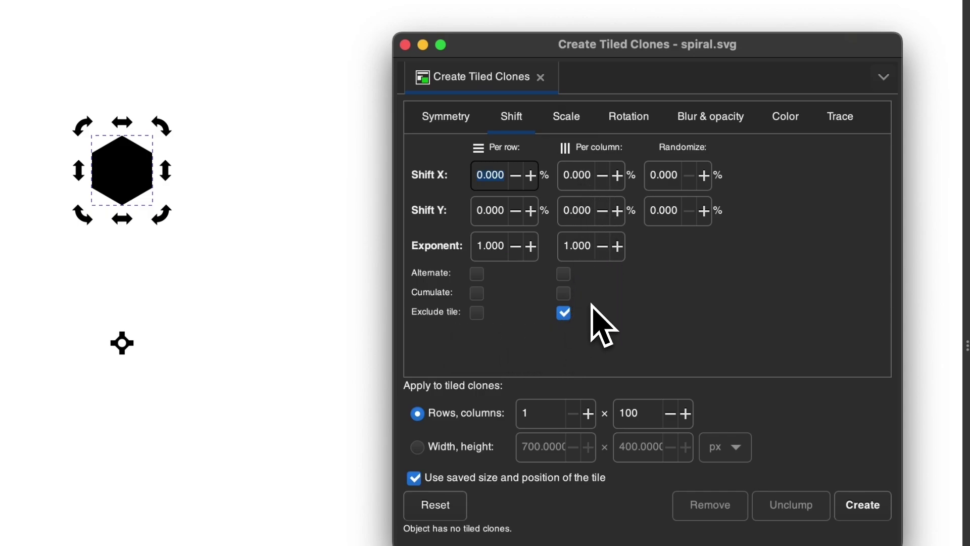
click(571, 123)
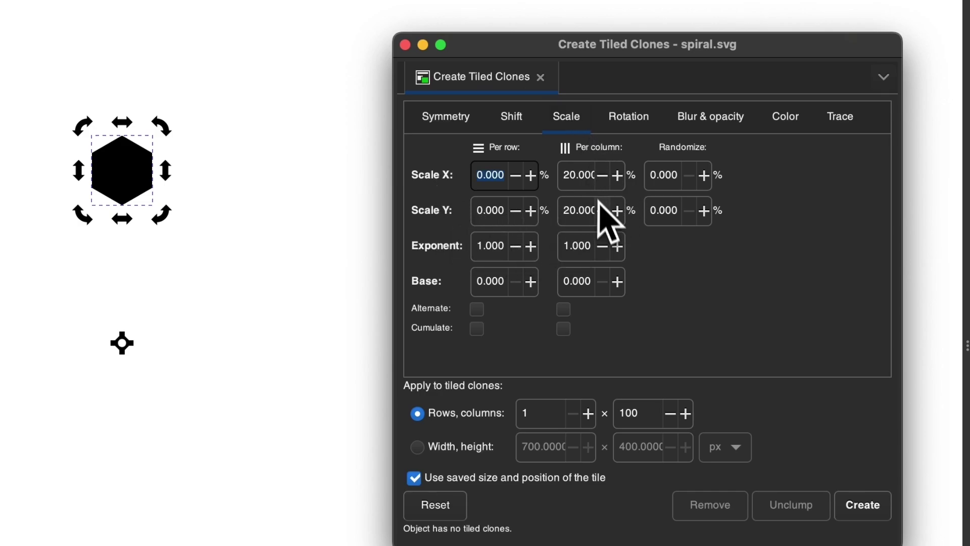
click(631, 124)
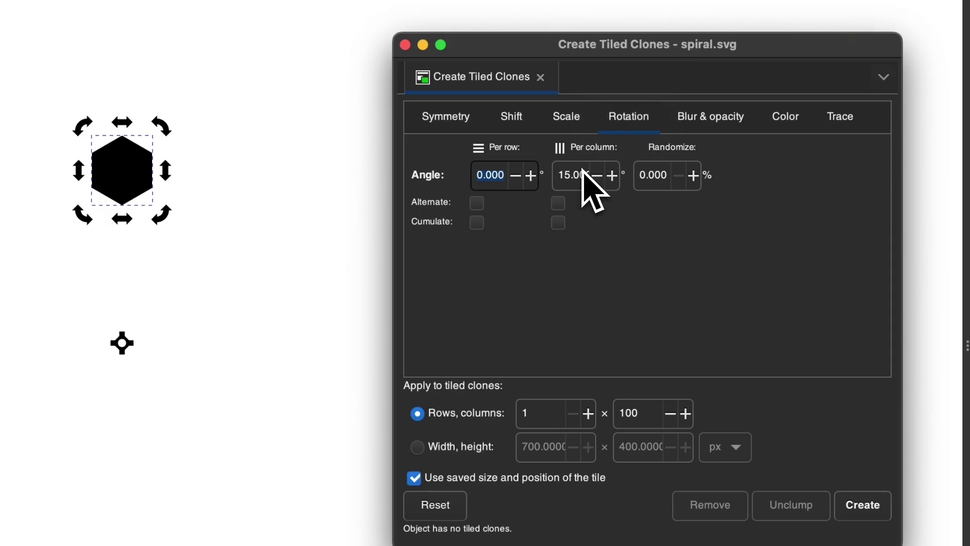
click(362, 407)
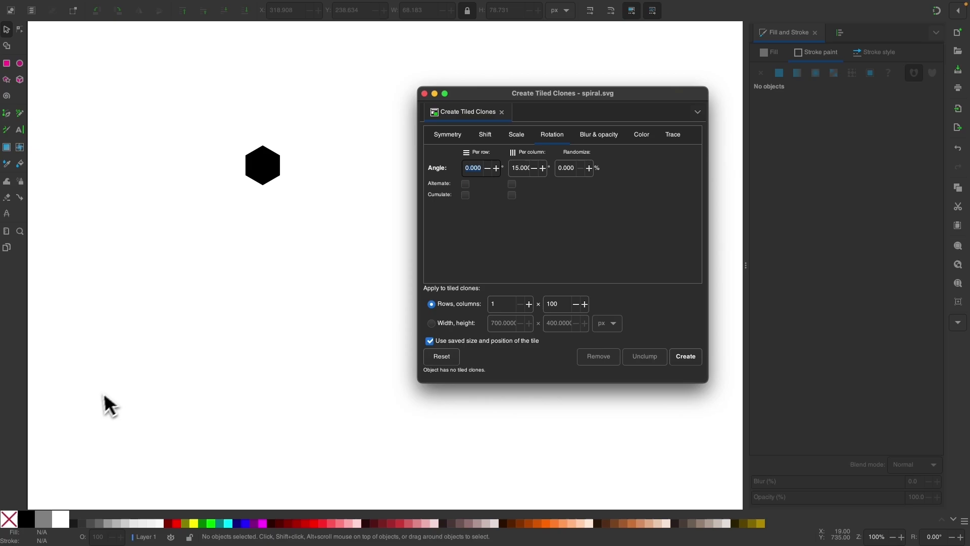
Step: Create a 100-clone hexagon spiral, zoom out to inspect it, then undo it
ctrl+scroll(188, 346, down, 2)
scroll(202, 335, down, 2)
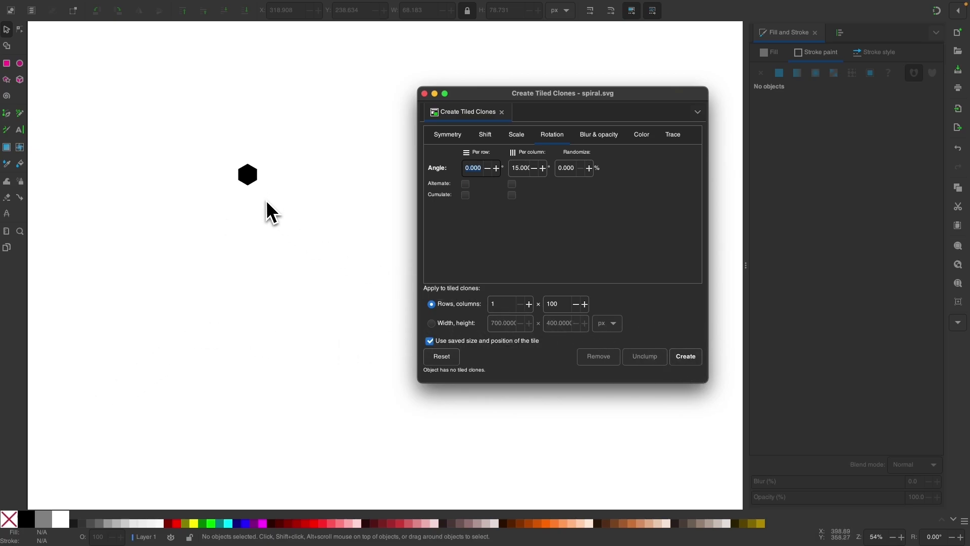
click(248, 177)
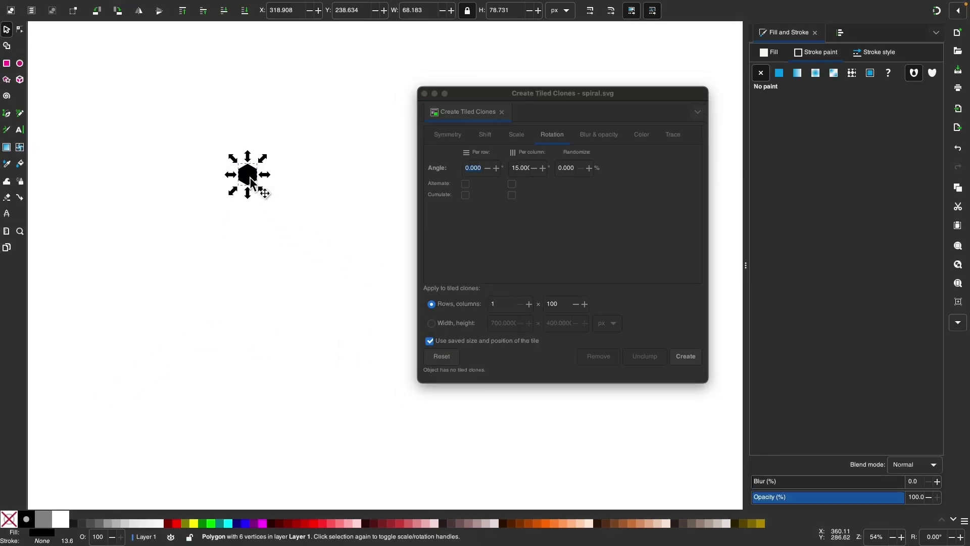
click(688, 359)
ctrl+scroll(171, 275, down, 3)
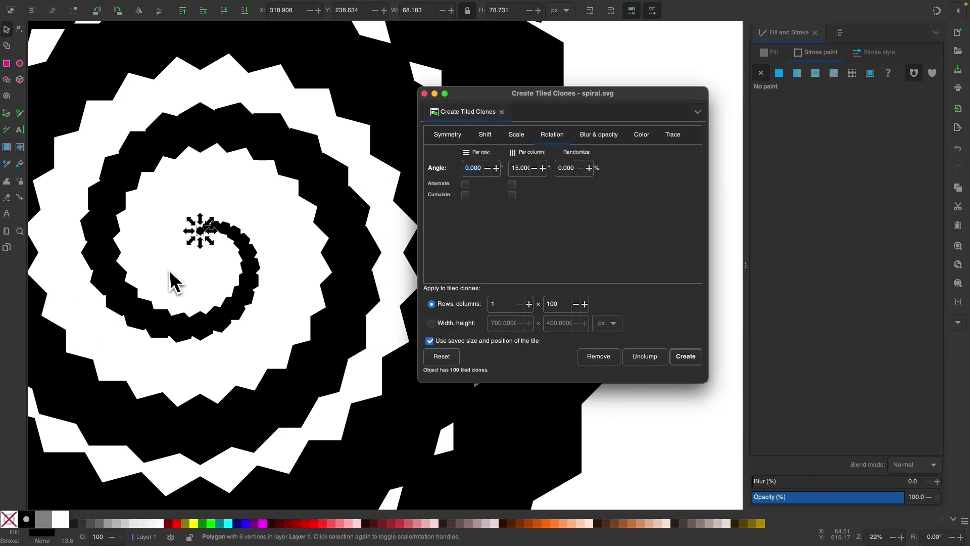
ctrl+scroll(170, 275, down, 3)
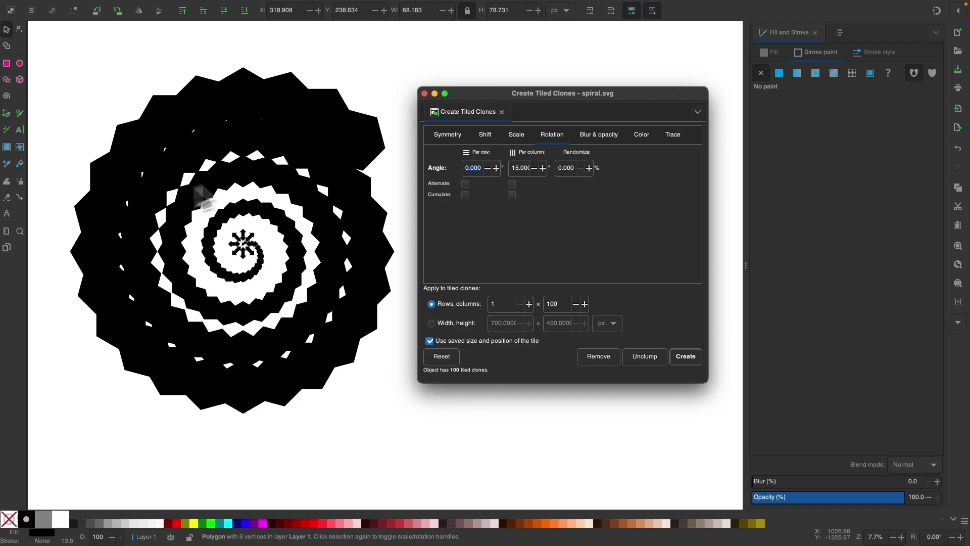
ctrl+scroll(234, 288, up, 2)
ctrl+scroll(235, 290, down, 1)
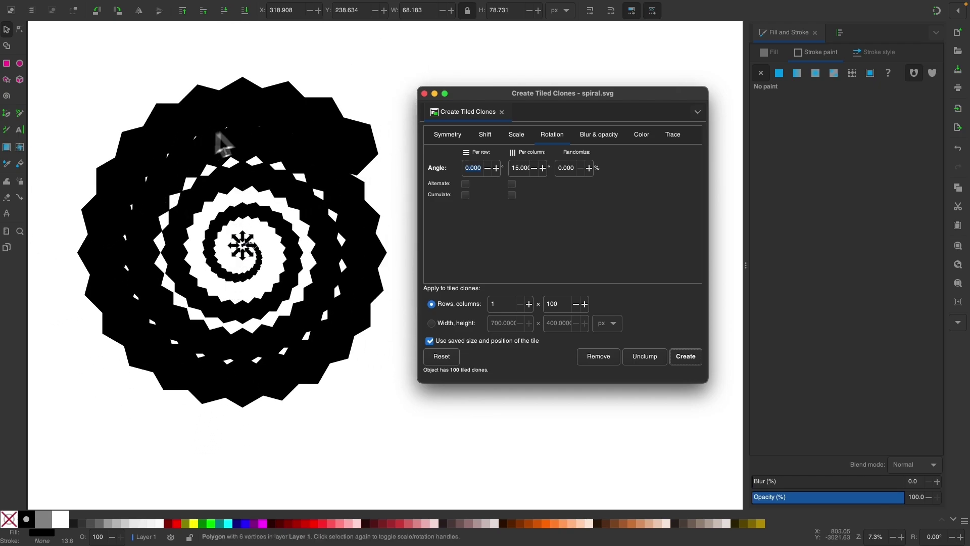
scroll(173, 227, up, 1)
scroll(173, 227, left, 1)
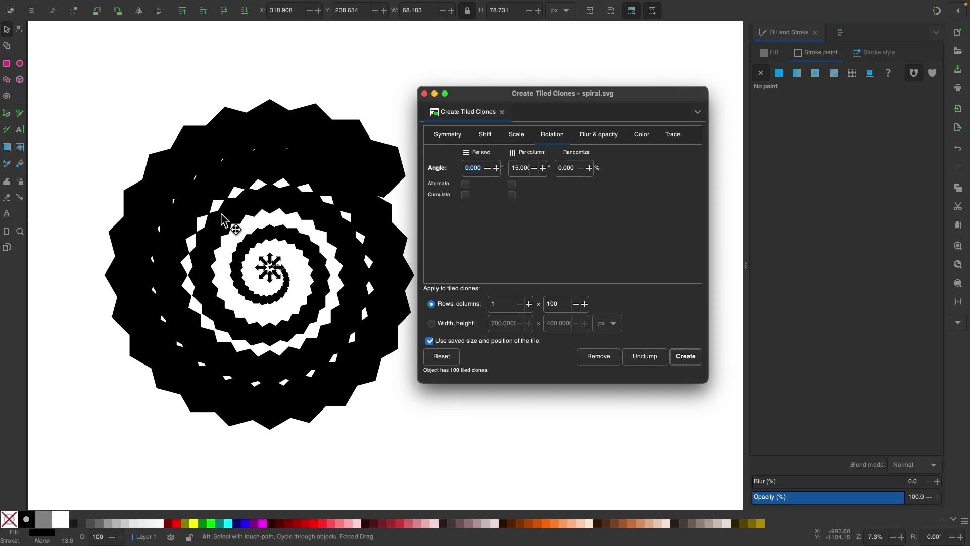
key(ctrl+z)
ctrl+scroll(255, 339, up, 6)
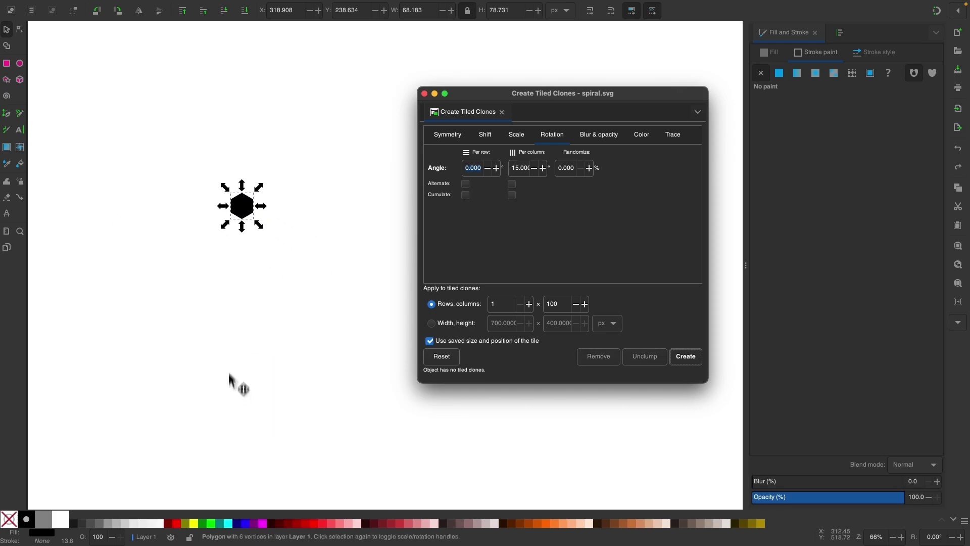
Step: Move the hexagon's rotation centre slightly down, just below the shape
click(236, 218)
scroll(322, 268, down, 3)
scroll(322, 268, right, 1)
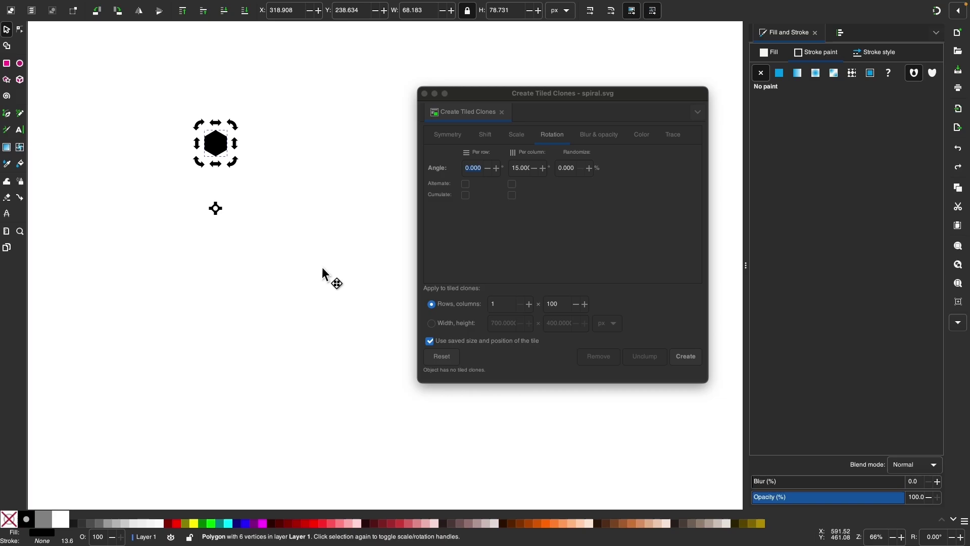
drag(218, 208, 219, 212)
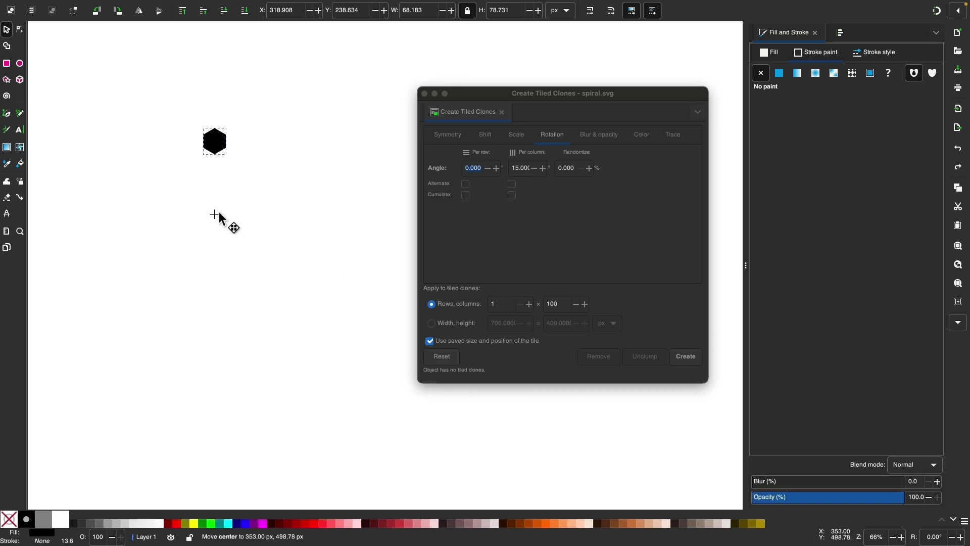
Step: Set the rotation centre below the hexagon and generate the 100-clone spiral at 15° per column
drag(229, 256, 229, 257)
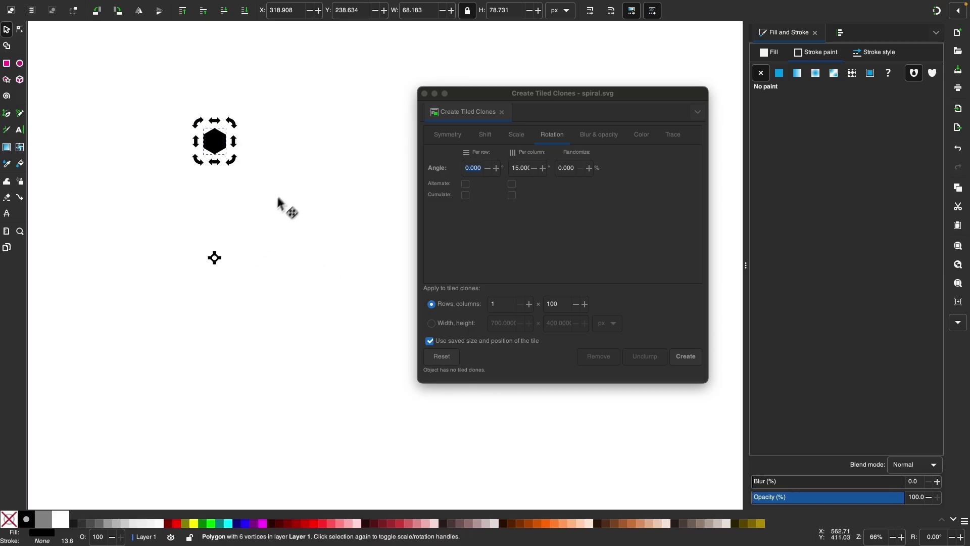
ctrl+scroll(286, 190, down, 4)
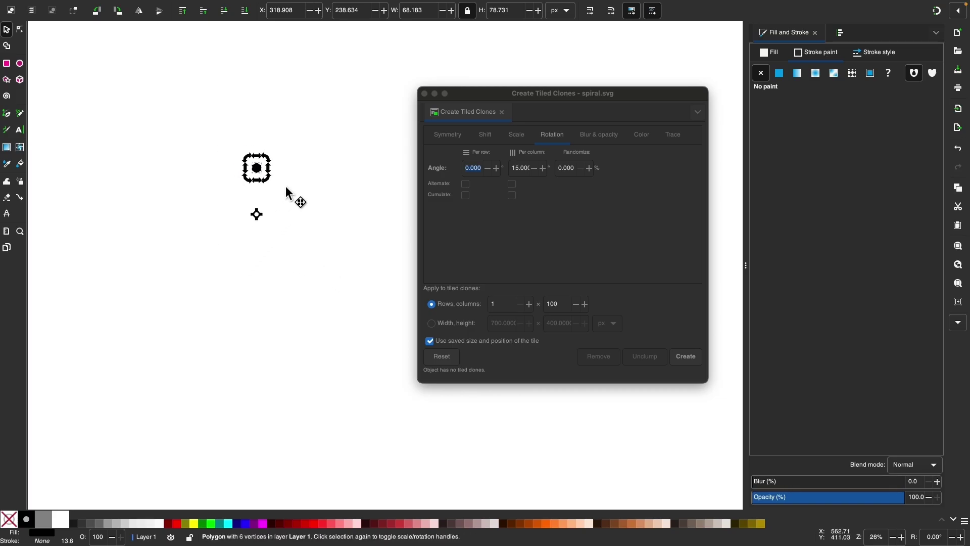
click(686, 356)
ctrl+scroll(299, 382, down, 4)
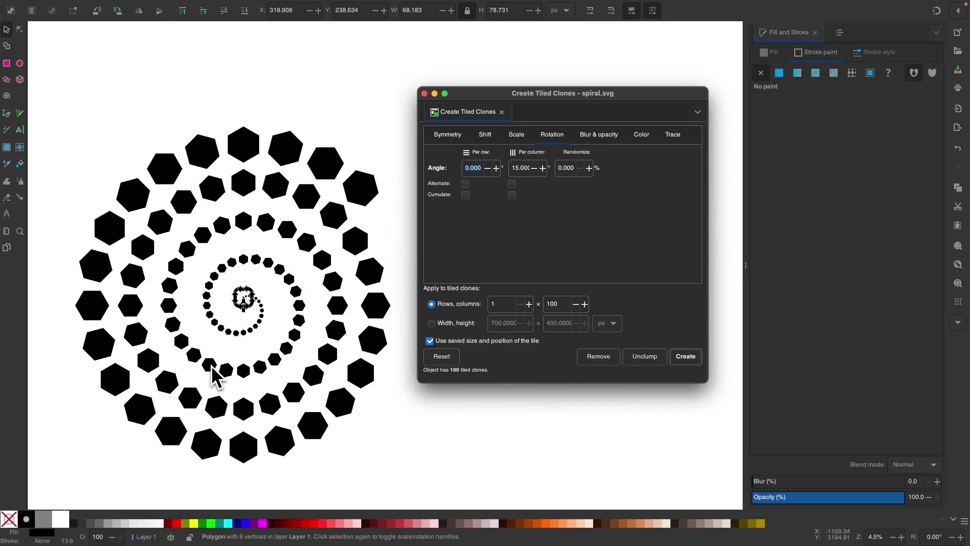
ctrl+scroll(219, 335, up, 2)
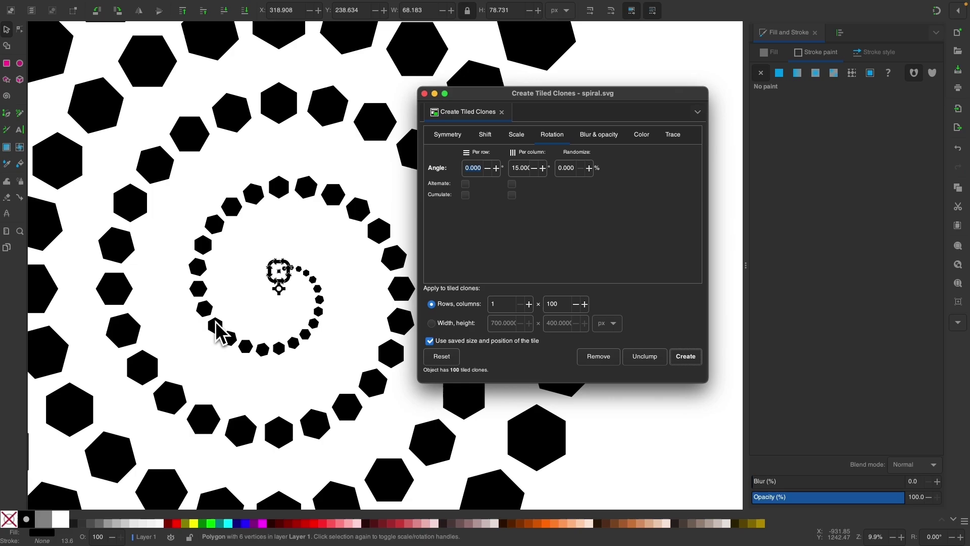
scroll(218, 333, up, 1)
scroll(219, 334, right, 1)
ctrl+scroll(255, 282, up, 2)
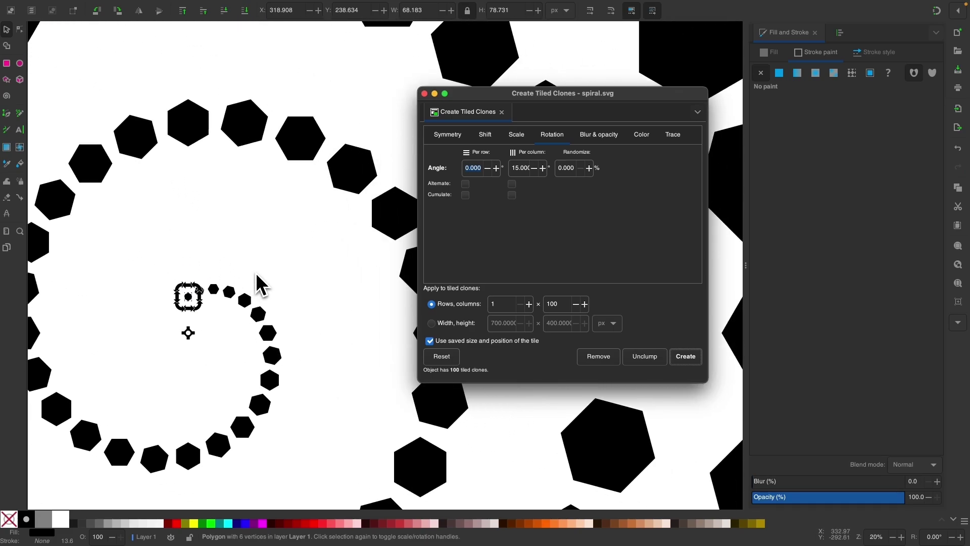
Step: Undo the spiral, test a 5° per-column rotation, then undo it
key(ctrl+z)
scroll(237, 298, down, 2)
scroll(237, 298, left, 2)
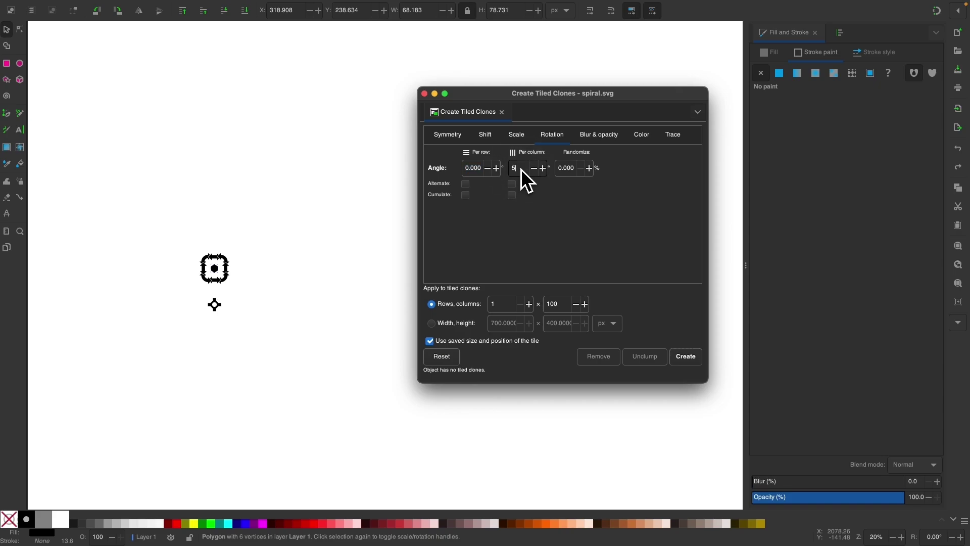
click(685, 356)
scroll(168, 368, down, 5)
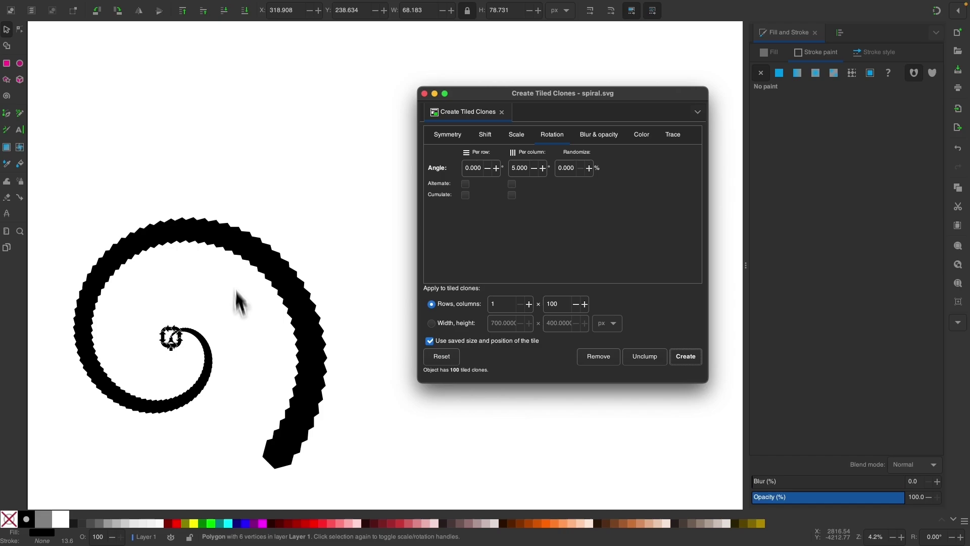
key(ctrl+z)
Step: Try a 20° per-column rotation angle, then undo that spiral too
scroll(150, 332, up, 5)
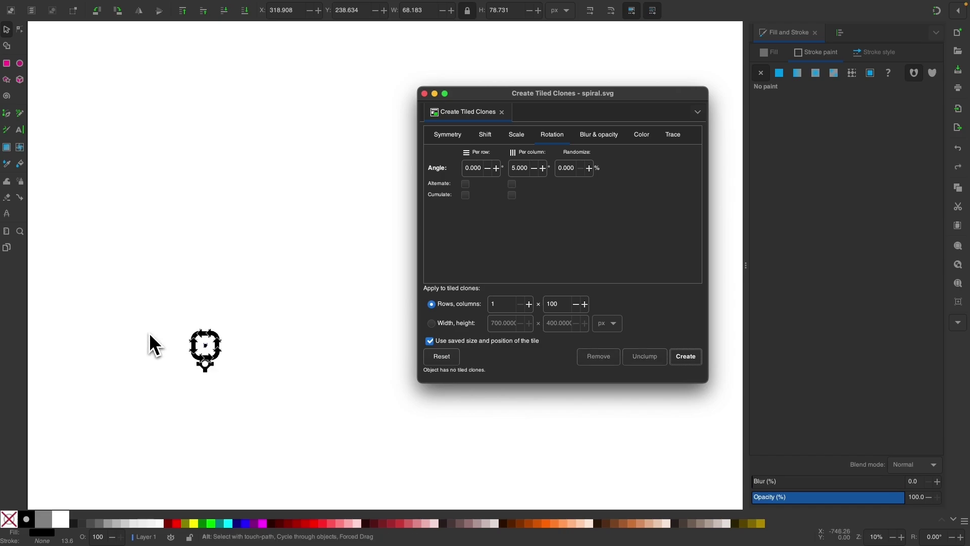
double_click(521, 168)
text(20)
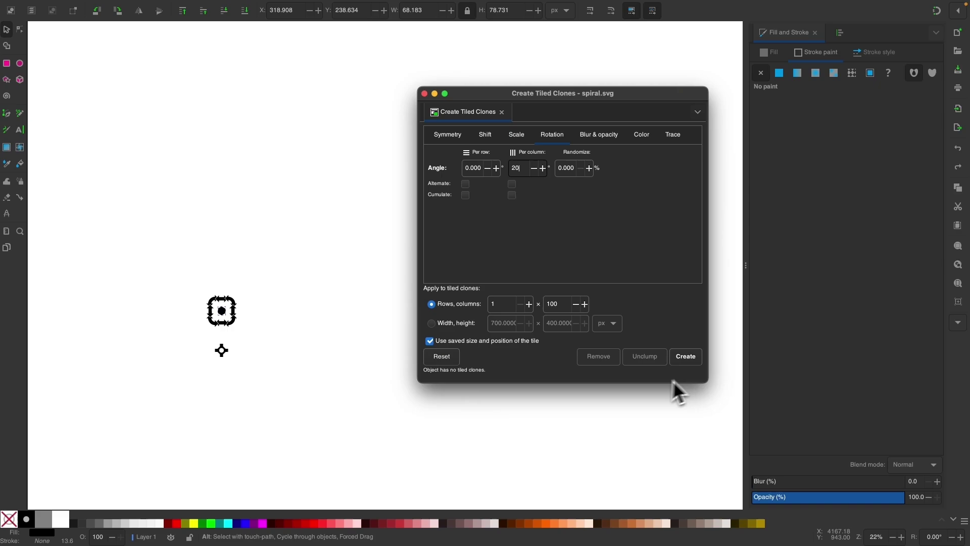
click(691, 357)
scroll(213, 329, down, 5)
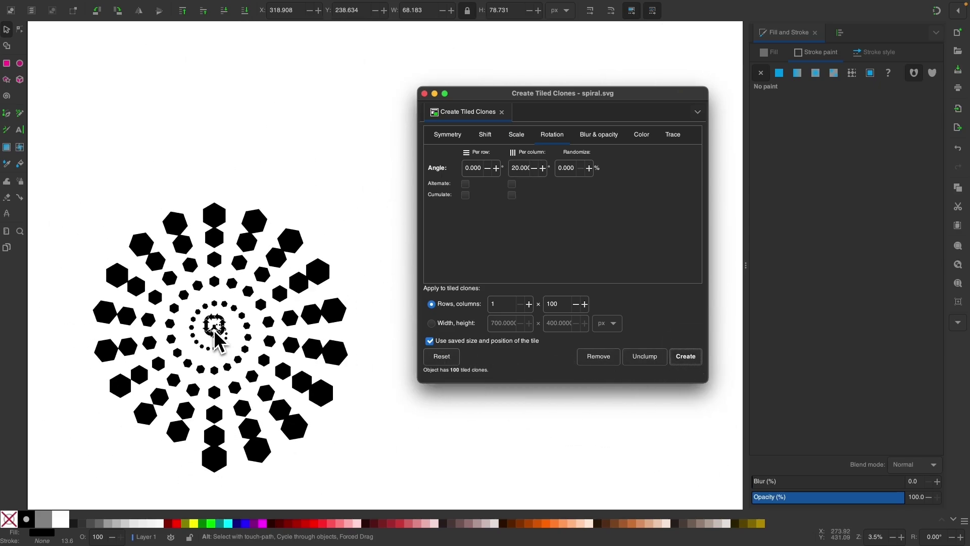
key(ctrl+z)
Step: Rebuild the 100-hexagon spiral with a 15° per-column rotation
scroll(216, 339, up, 6)
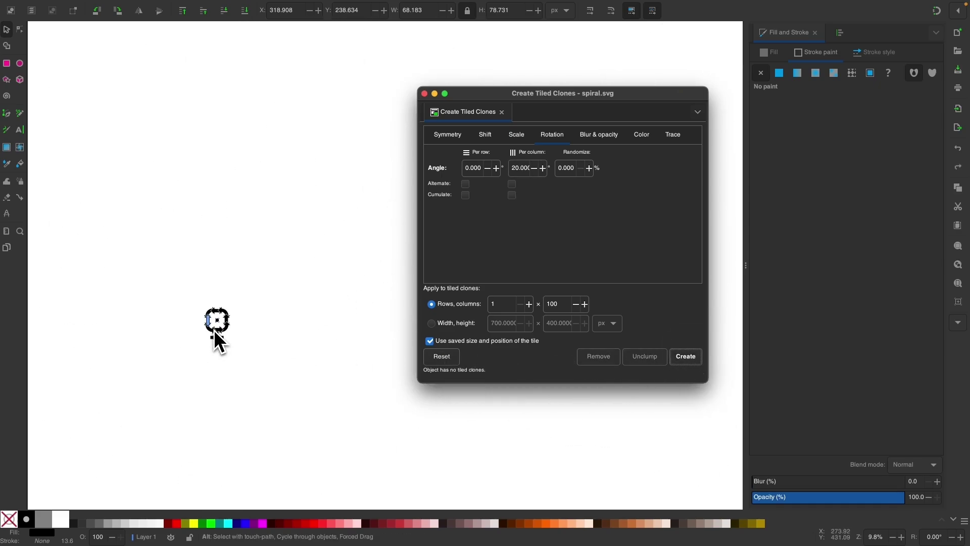
triple_click(517, 171)
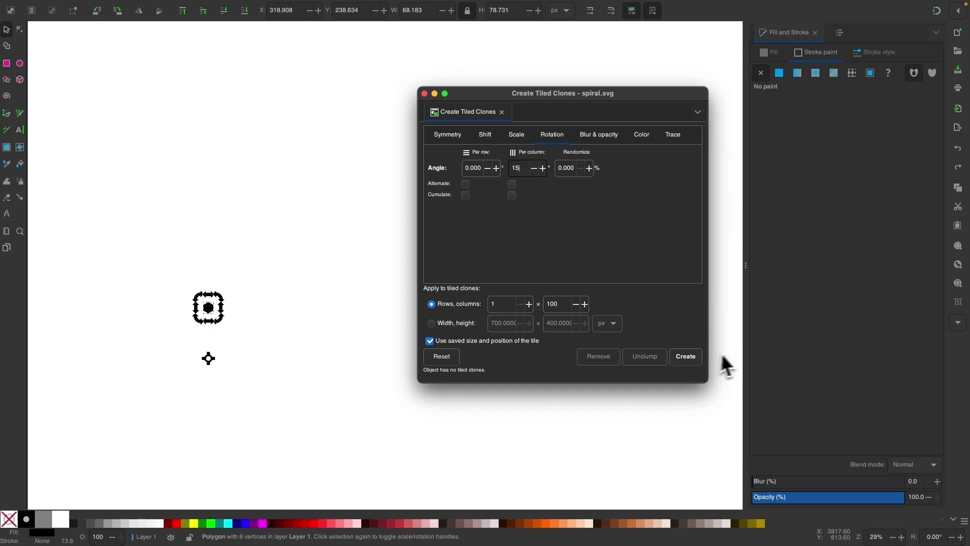
click(691, 359)
scroll(259, 300, down, 5)
scroll(258, 301, left, 2)
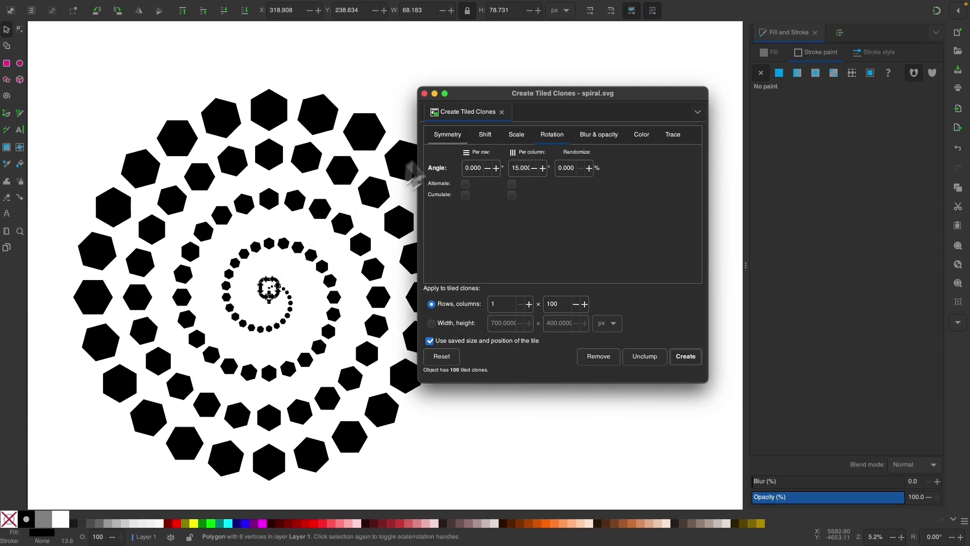
Step: Close the Create Tiled Clones dialog and pick the smallest hexagon at the spiral's start
click(501, 111)
click(243, 298)
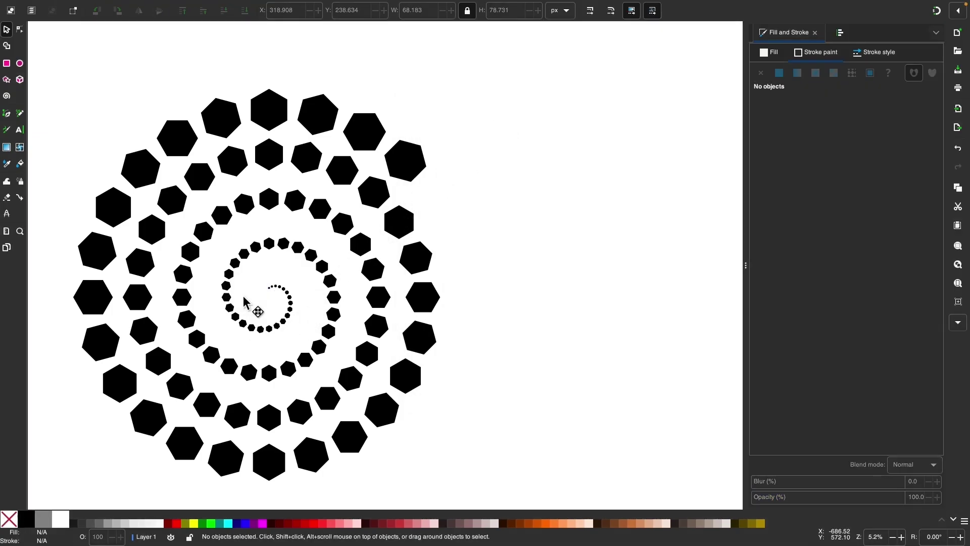
scroll(244, 298, up, 7)
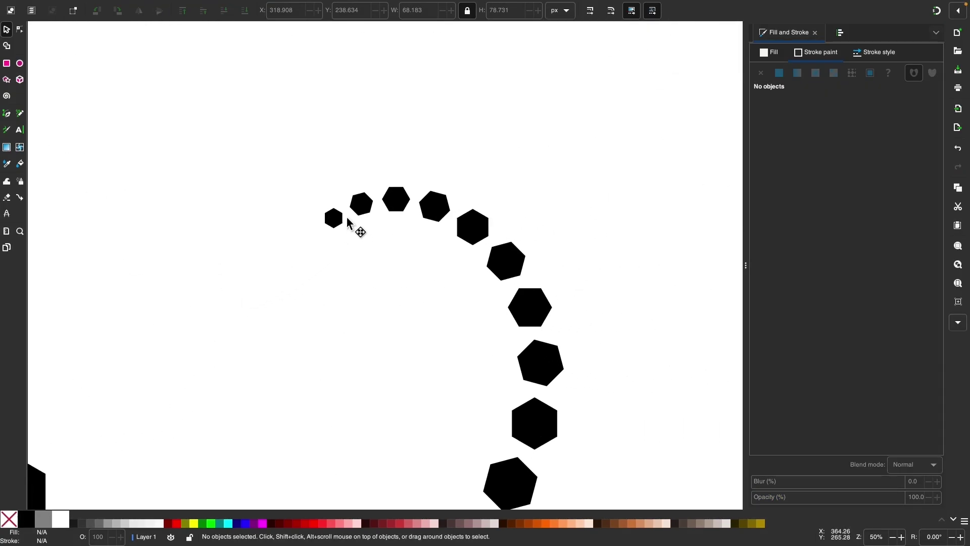
click(333, 218)
scroll(342, 278, up, 2)
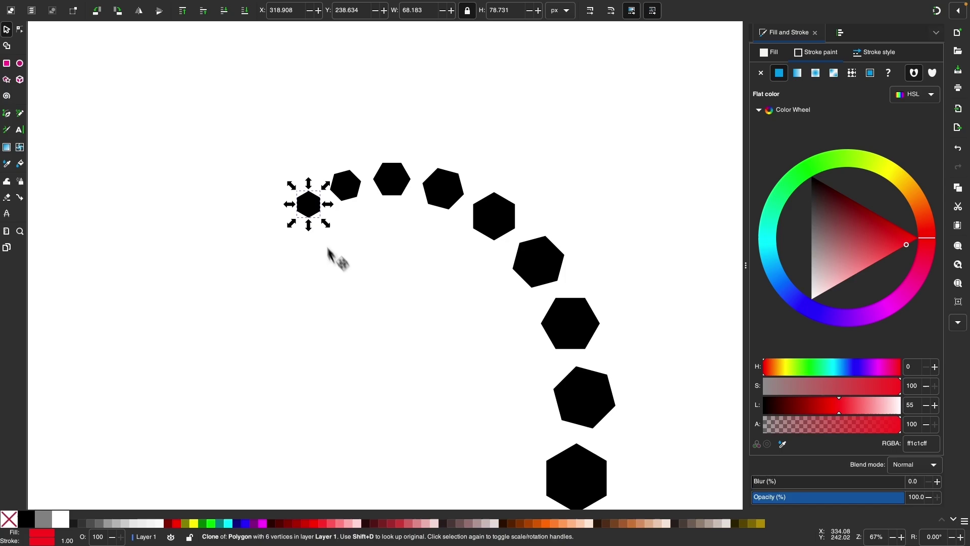
Step: Alt+click to select the original hexagon and shrink it to about 44 × 51 px
key(alt)
alt+click(310, 208)
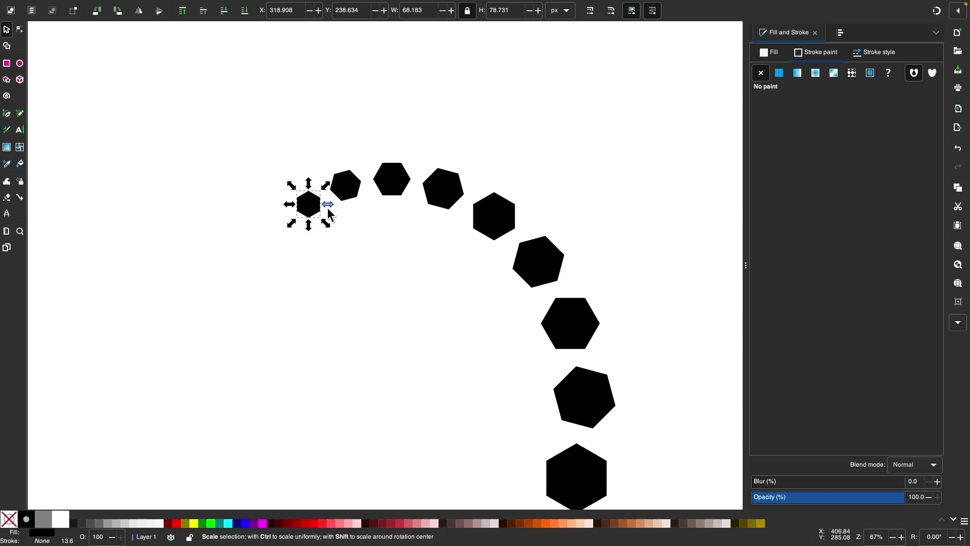
drag(329, 211, 328, 221)
scroll(328, 221, down, 4)
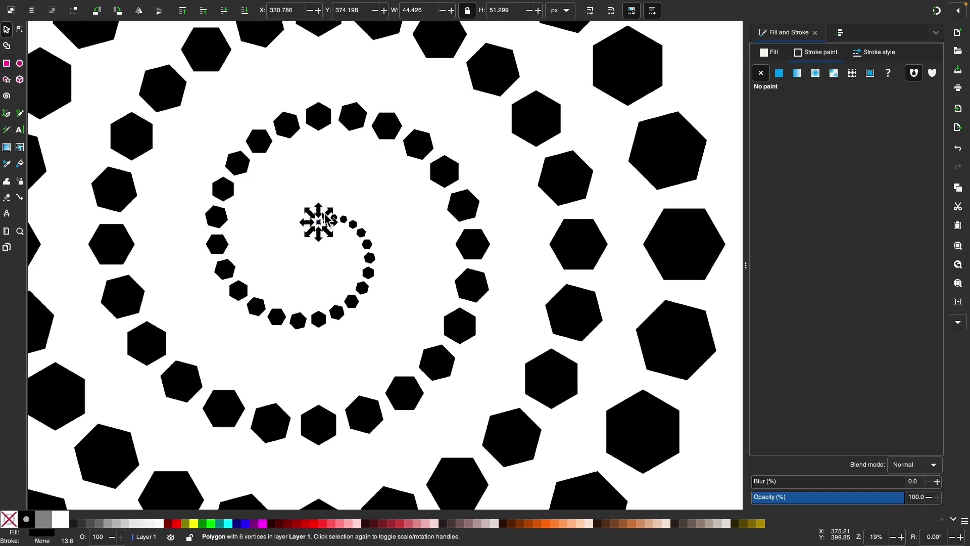
scroll(328, 221, up, 3)
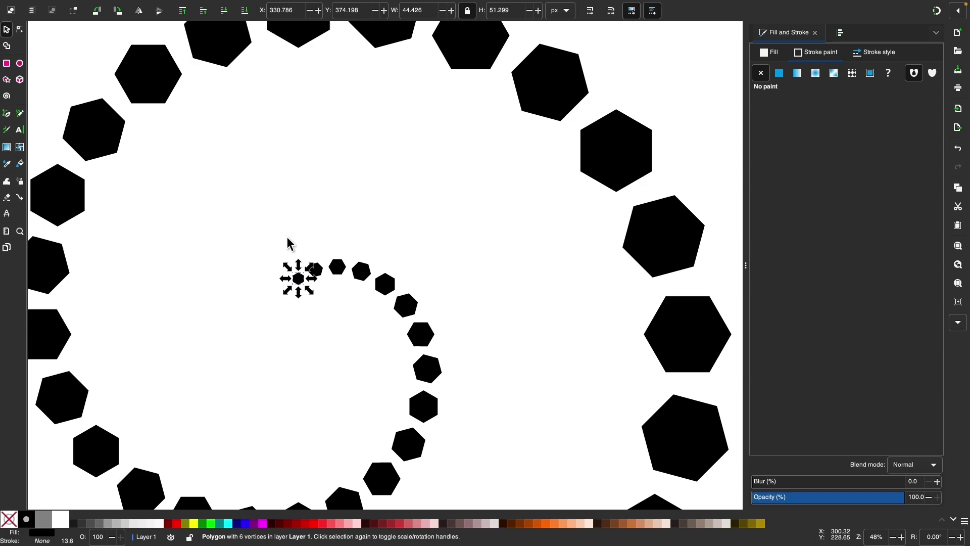
Step: Undo the shrink and reset the hexagon's rotation centre to its middle
scroll(290, 244, up, 1)
scroll(290, 244, down, 3)
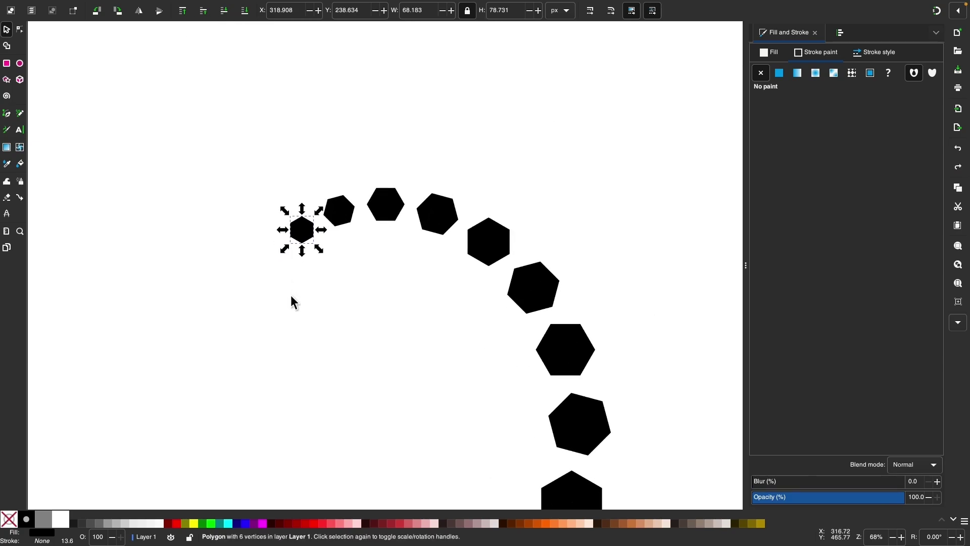
click(187, 13)
click(305, 239)
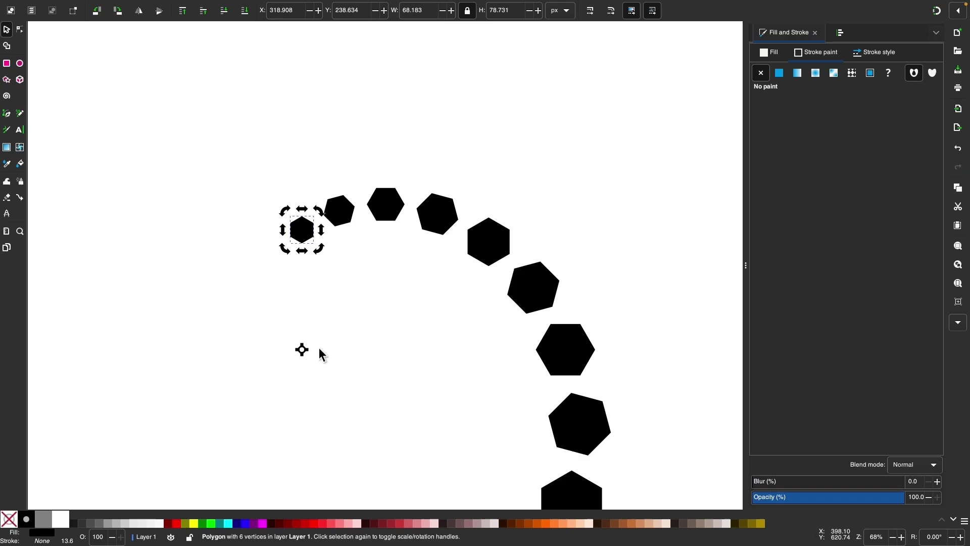
shift+click(302, 350)
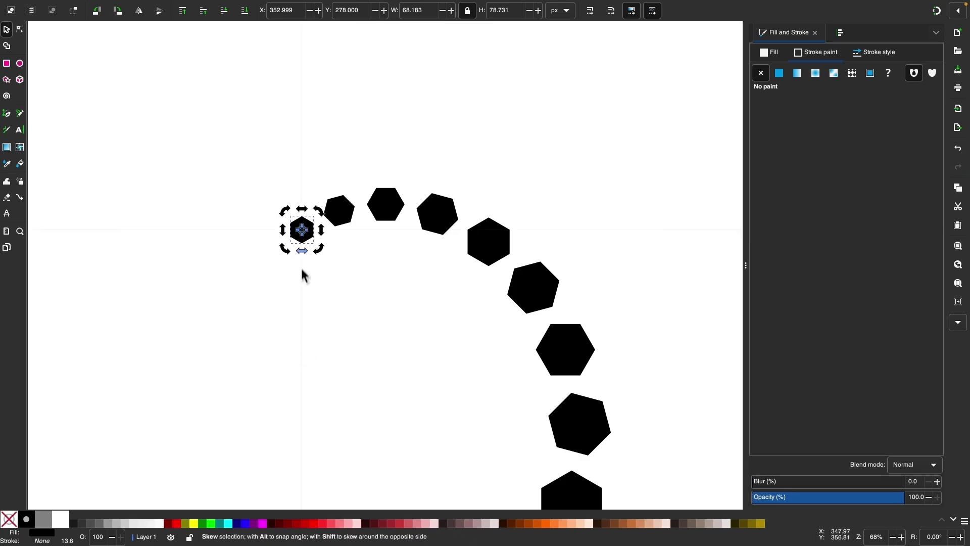
Step: Shrink the original hexagon, then enlarge it greatly with the scale handles
scroll(301, 256, up, 2)
click(323, 197)
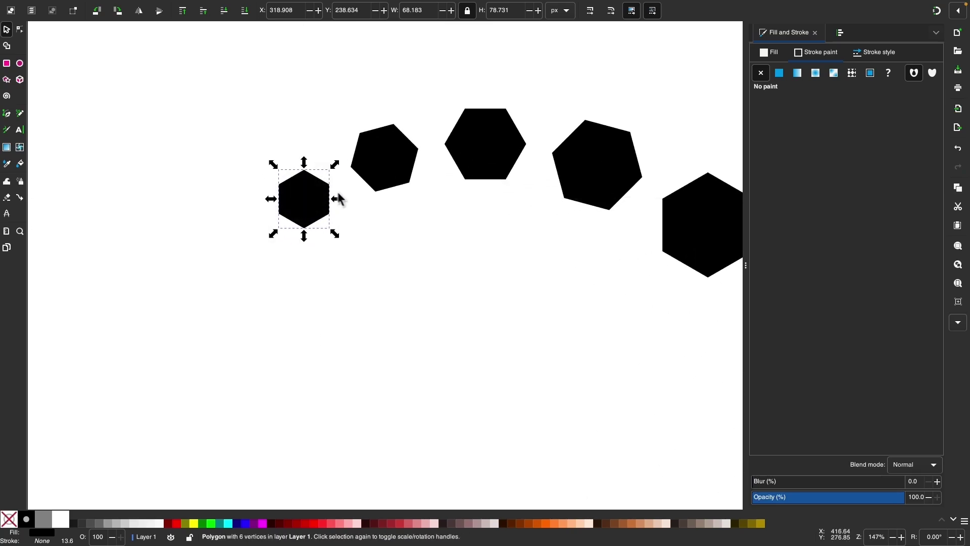
drag(338, 195, 330, 200)
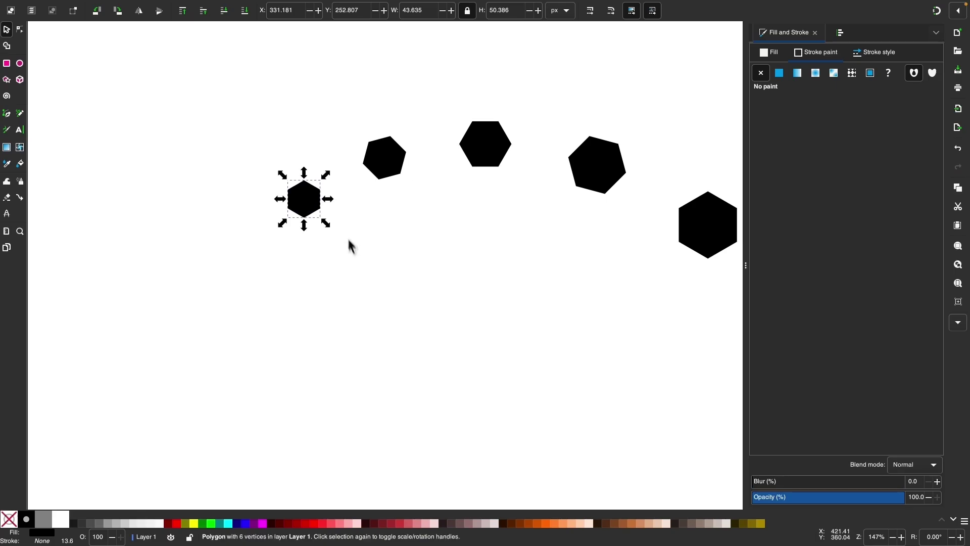
scroll(354, 257, down, 9)
scroll(359, 266, down, 1)
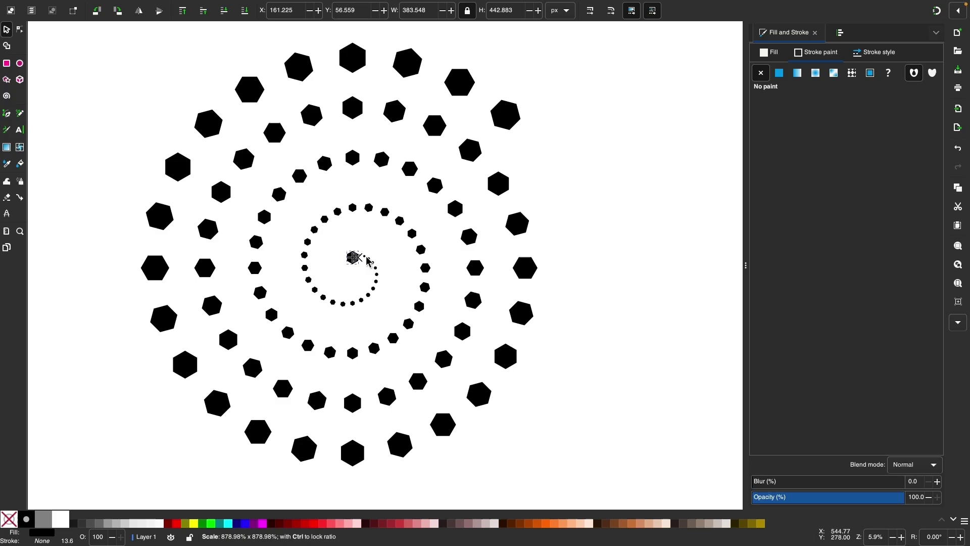
drag(362, 262, 364, 262)
Step: Scale the original hexagon back down to about 66 px wide and deselect to view the spiral
scroll(364, 262, up, 10)
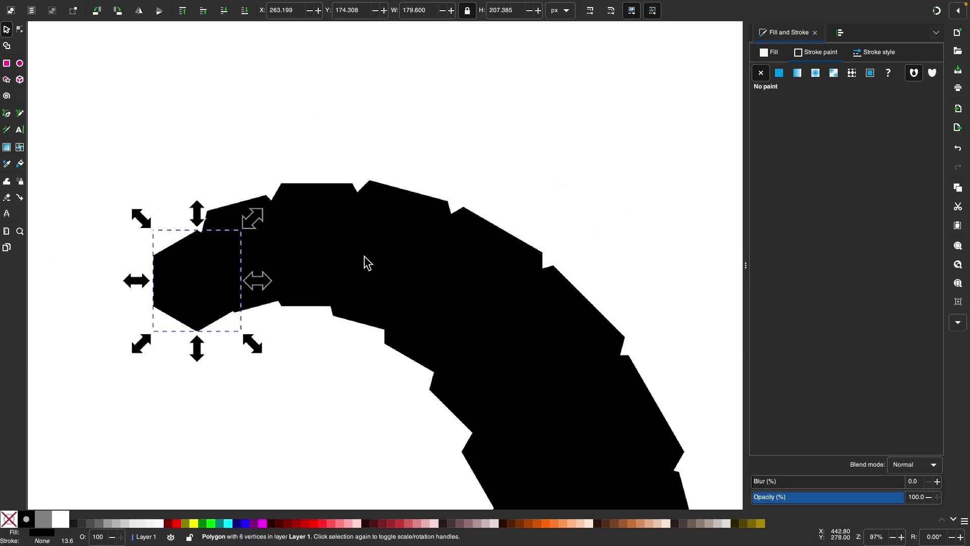
mouse_move(249, 281)
mouse_down()
mouse_move(238, 286)
mouse_move(214, 260)
mouse_up()
scroll(235, 292, down, 4)
scroll(251, 314, up, 3)
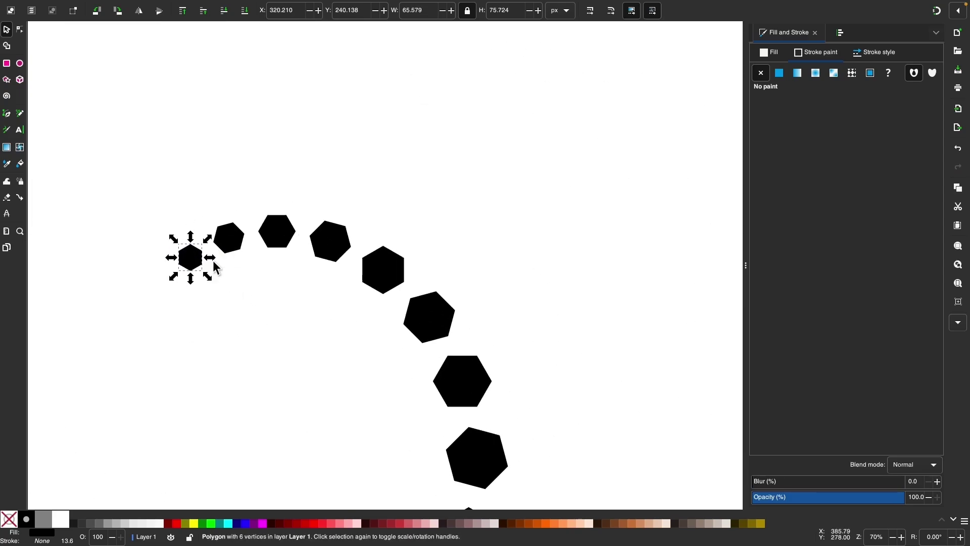
scroll(215, 262, down, 3)
scroll(215, 263, down, 6)
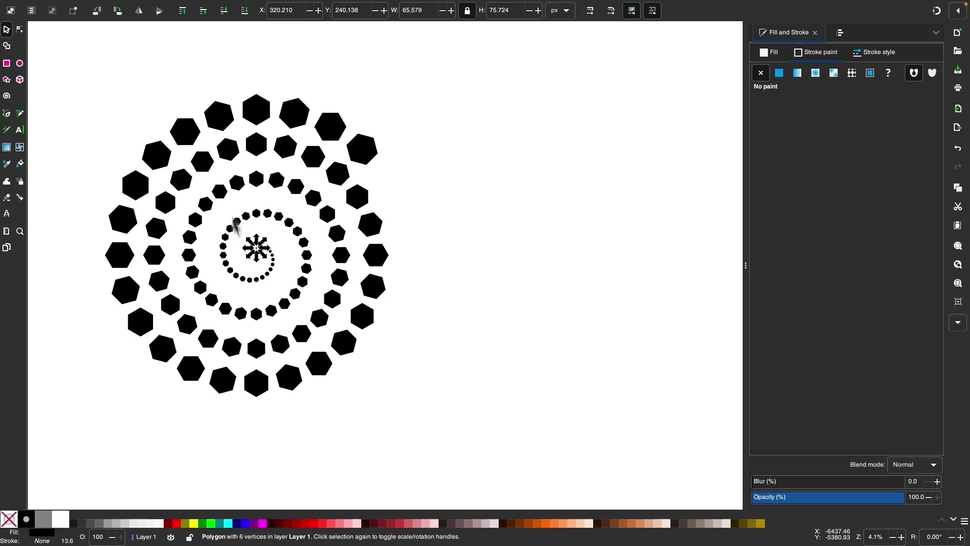
click(511, 264)
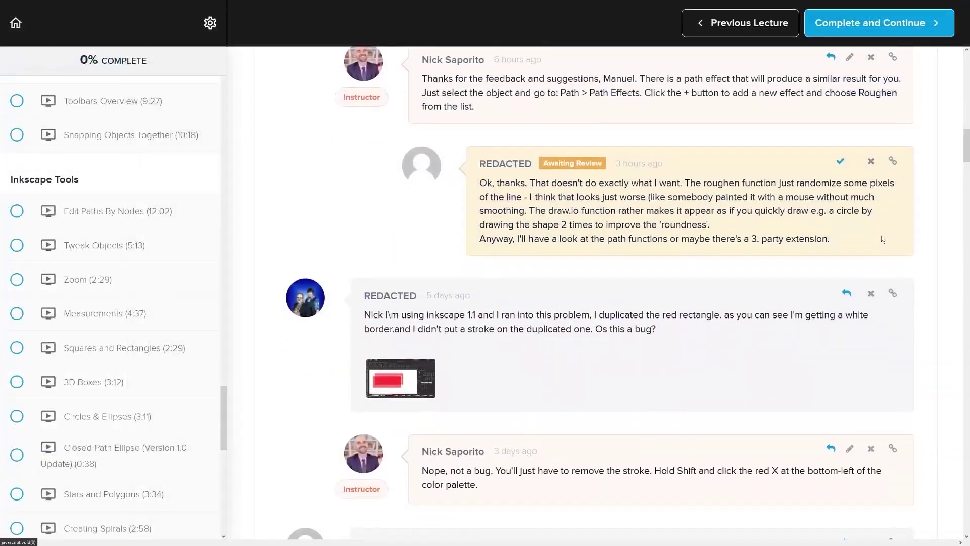
Step: Scroll down the lesson's discussion thread to the instructor's replies about version updates
scroll(881, 235, down, 4)
scroll(905, 232, down, 7)
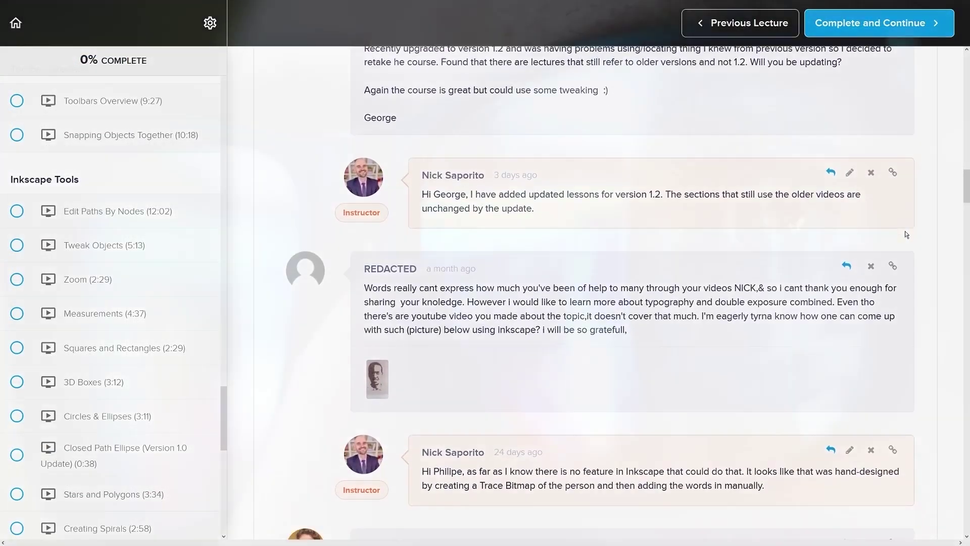